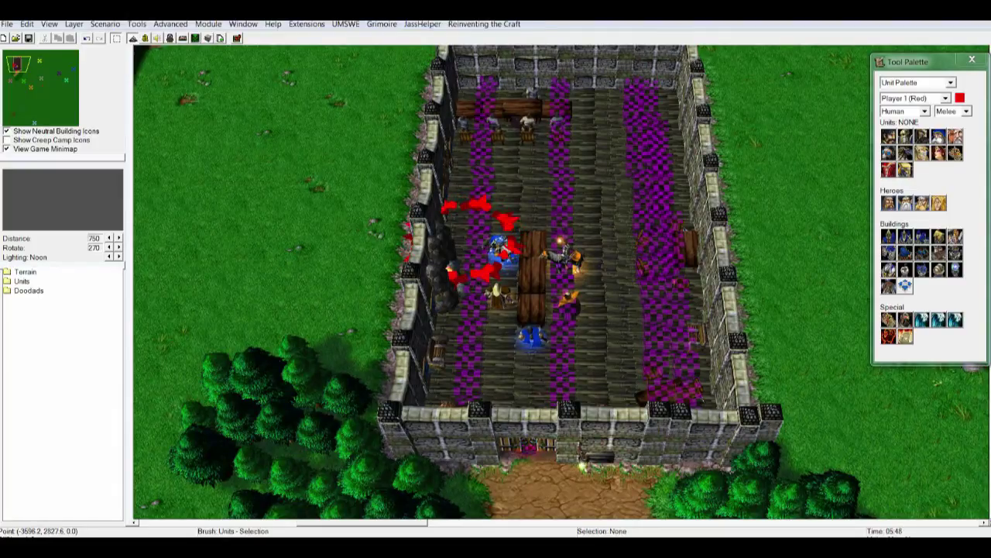
Open the Import Manager and bring up the file browser for importing a single file.
scroll(542, 279, "up", 5)
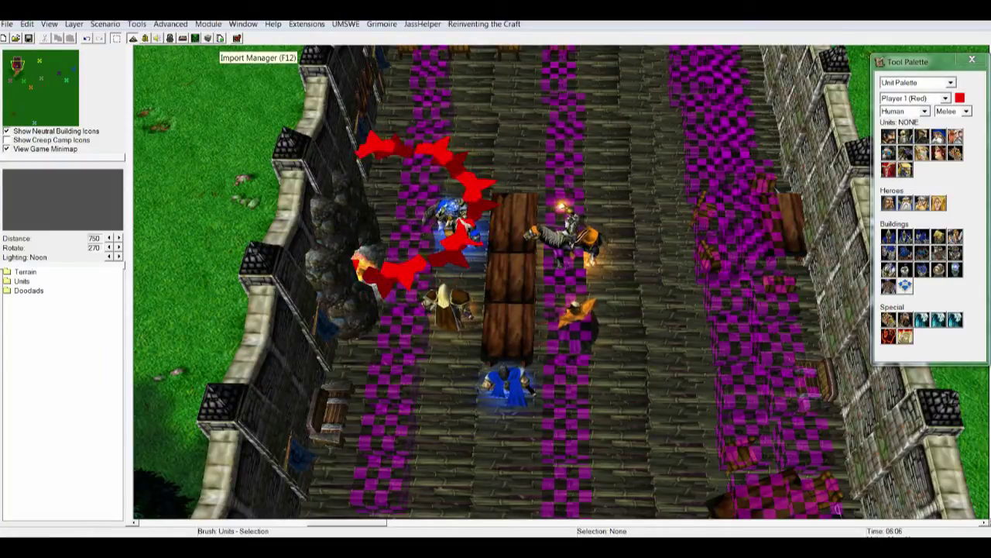
left_click(220, 38)
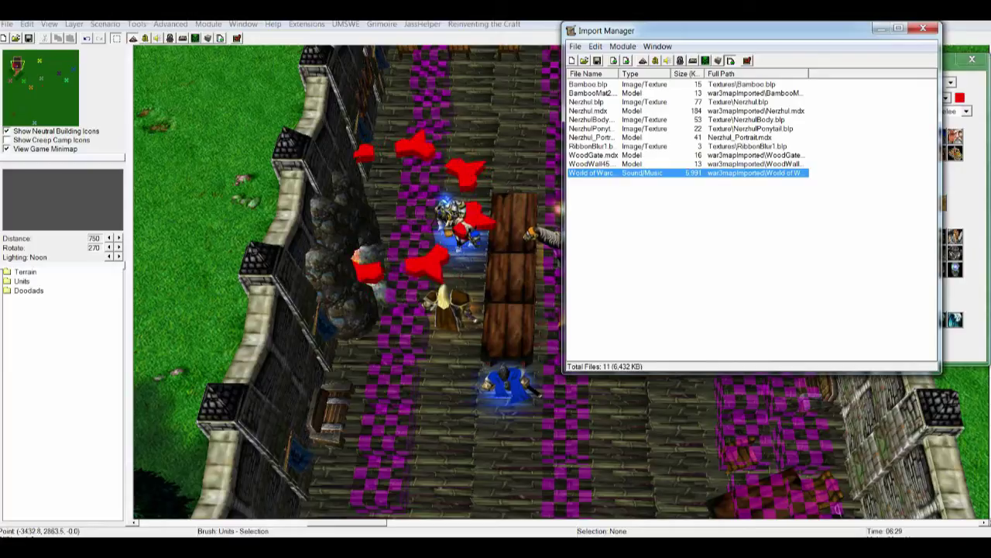
right_click(667, 204)
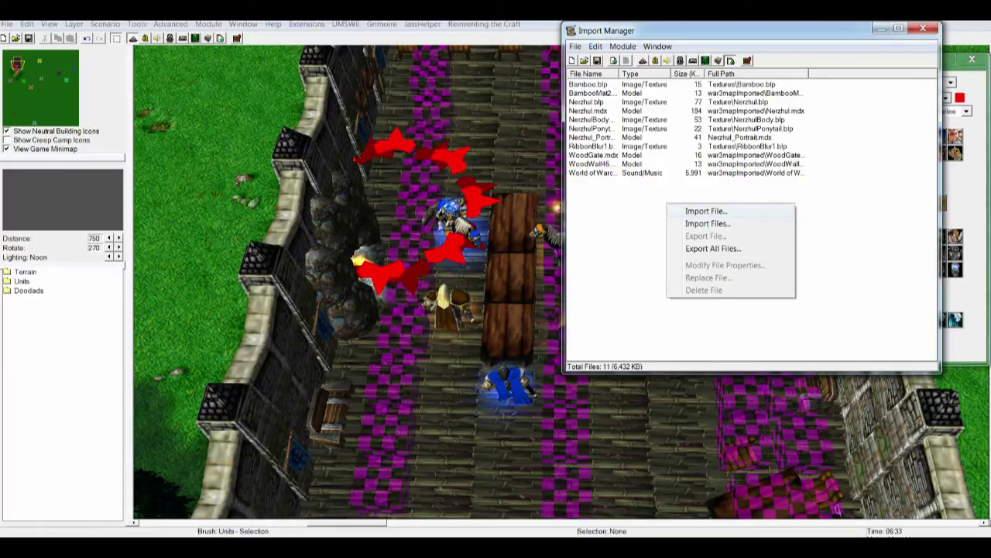
left_click(706, 210)
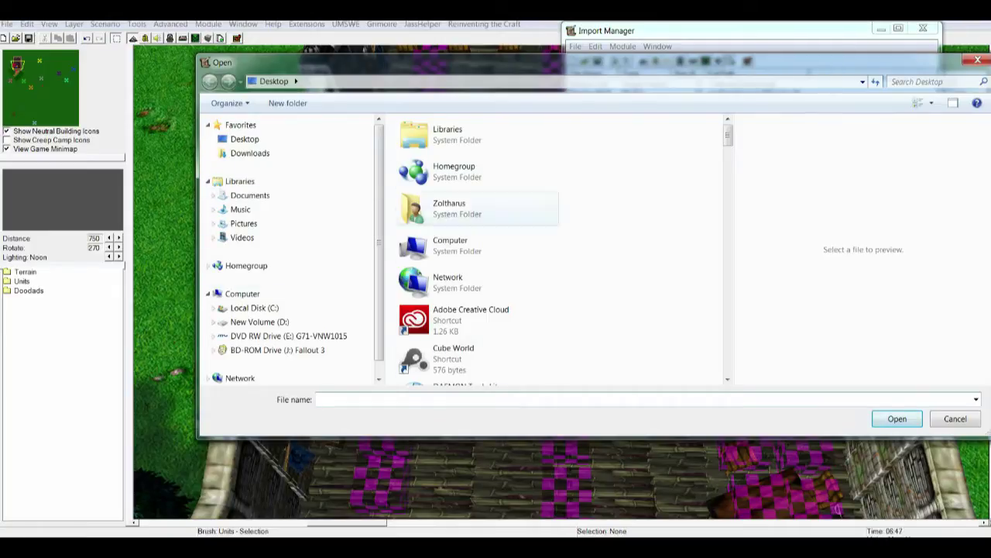
left_click(978, 59)
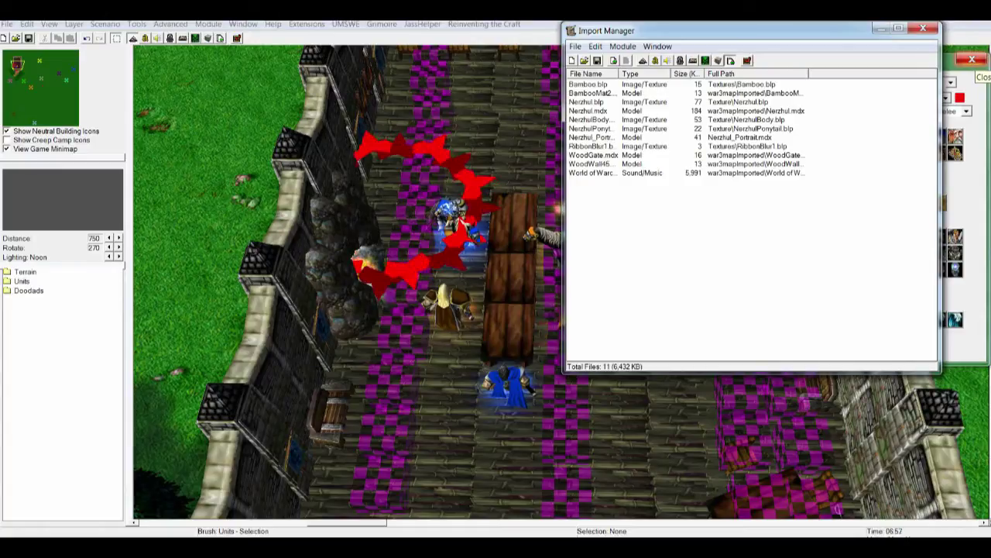
Select the imported World of Warcraft sound file in the Import Manager and return to the map view.
left_click(612, 164)
left_click(612, 172)
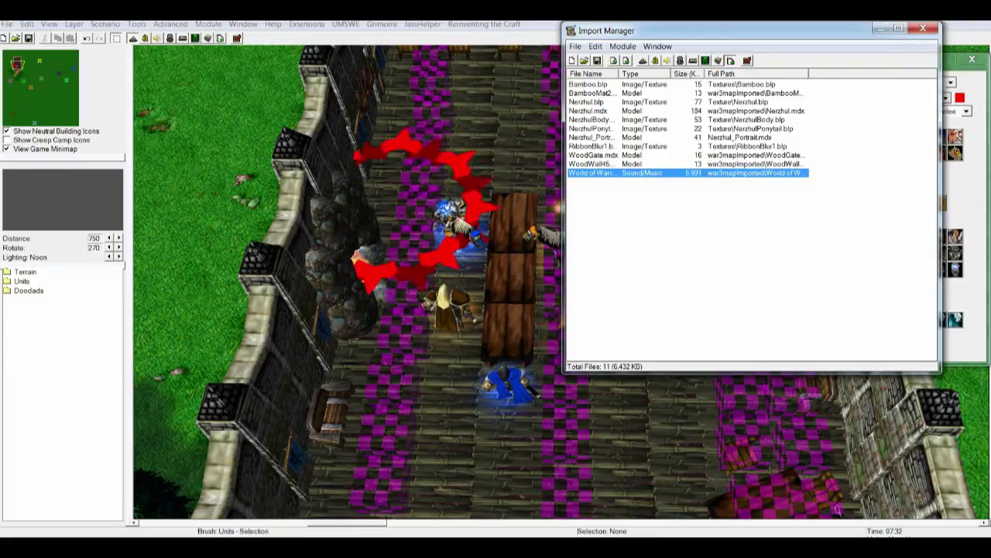
left_click(542, 418)
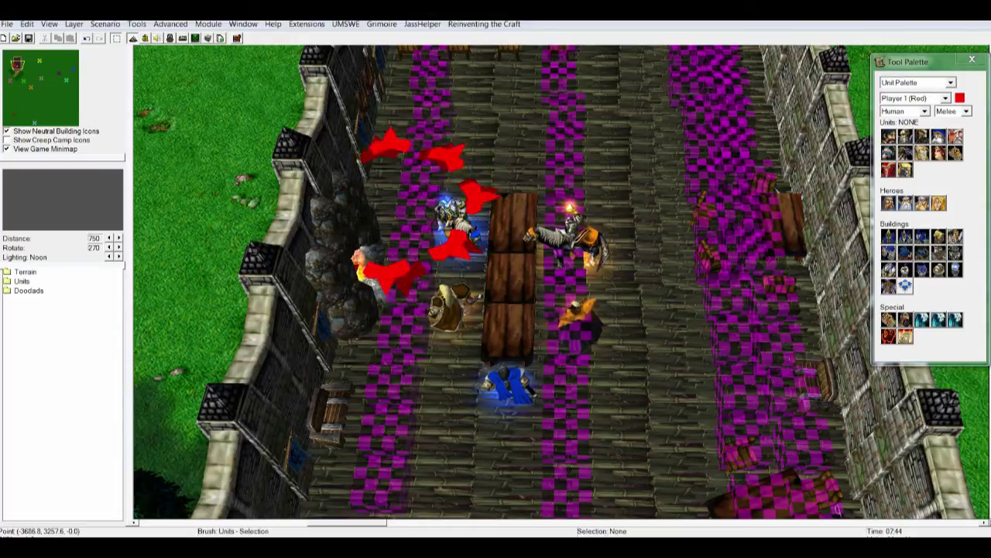
Open the Sound Editor and preview ArthasTheme.mp3 from the internal music list.
scroll(484, 206, "up", 1)
scroll(484, 205, "down", 1)
scroll(484, 206, "up", 1)
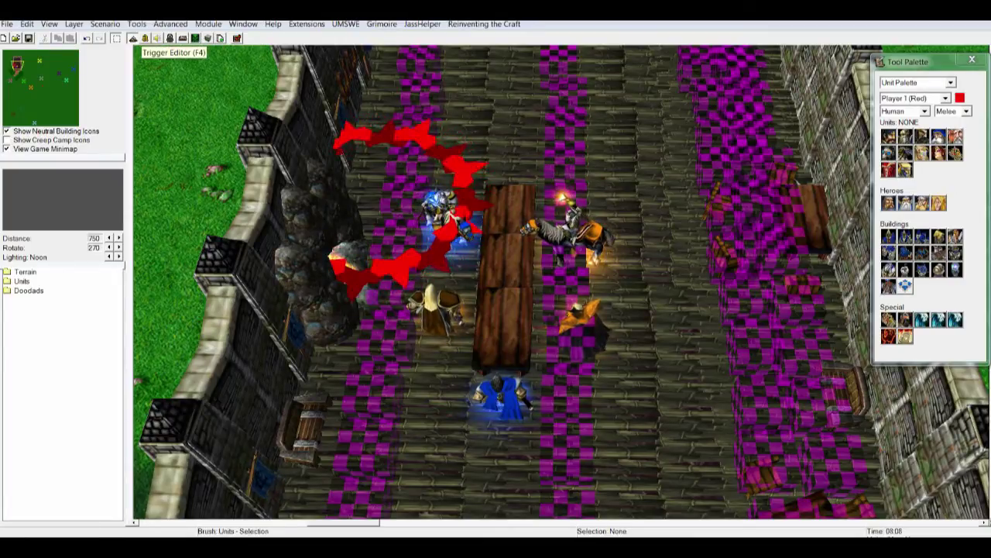
key("F5")
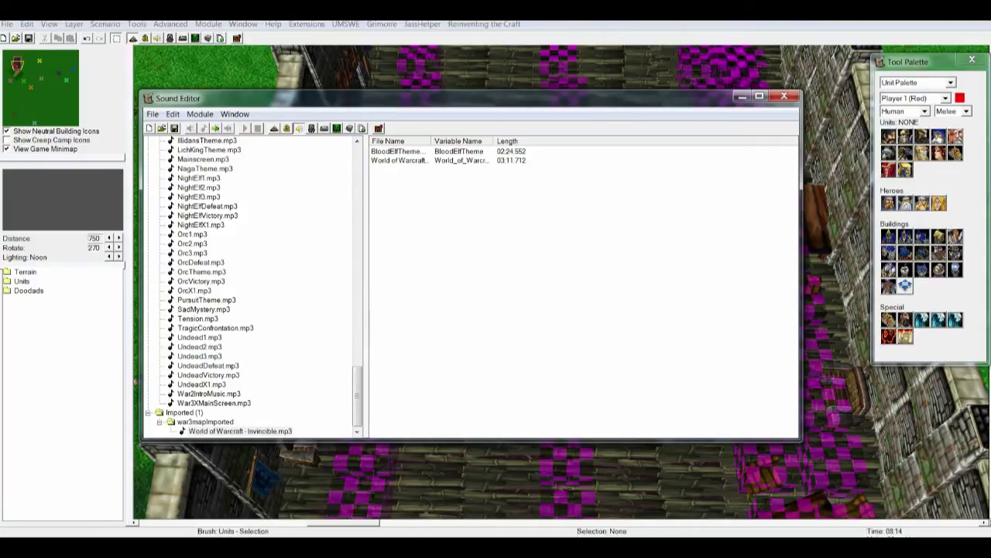
scroll(248, 287, "up", 20)
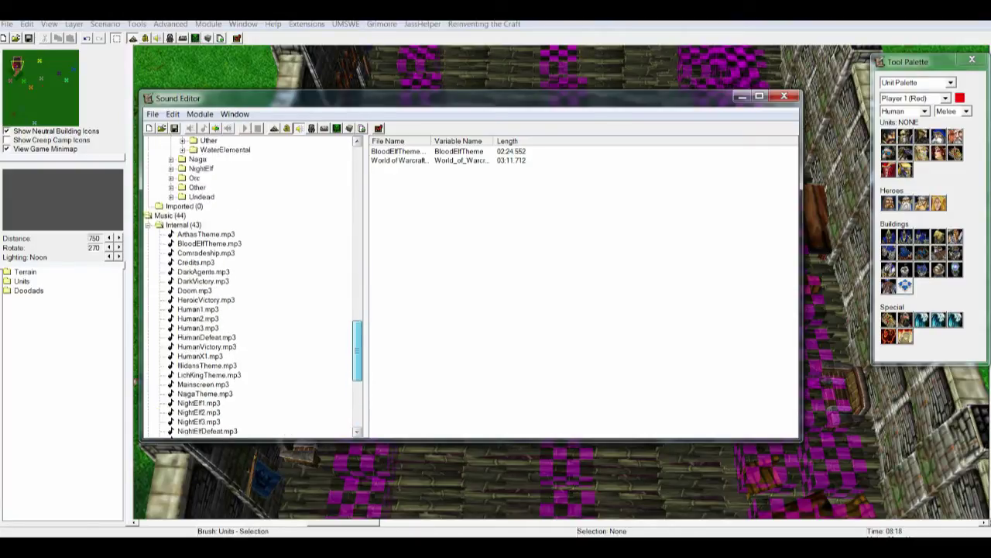
left_click_drag(357, 269, 357, 327)
scroll(248, 287, "down", 6)
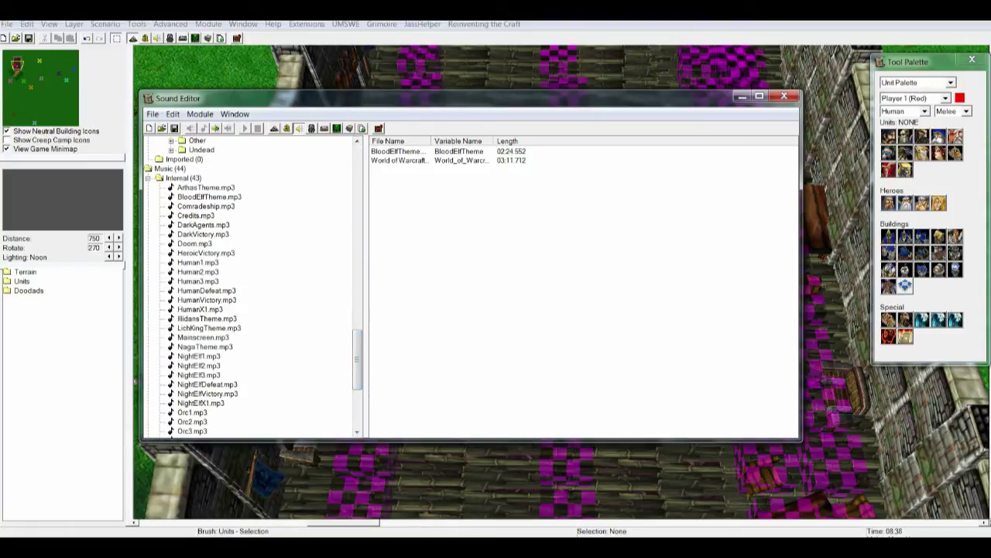
left_click(206, 187)
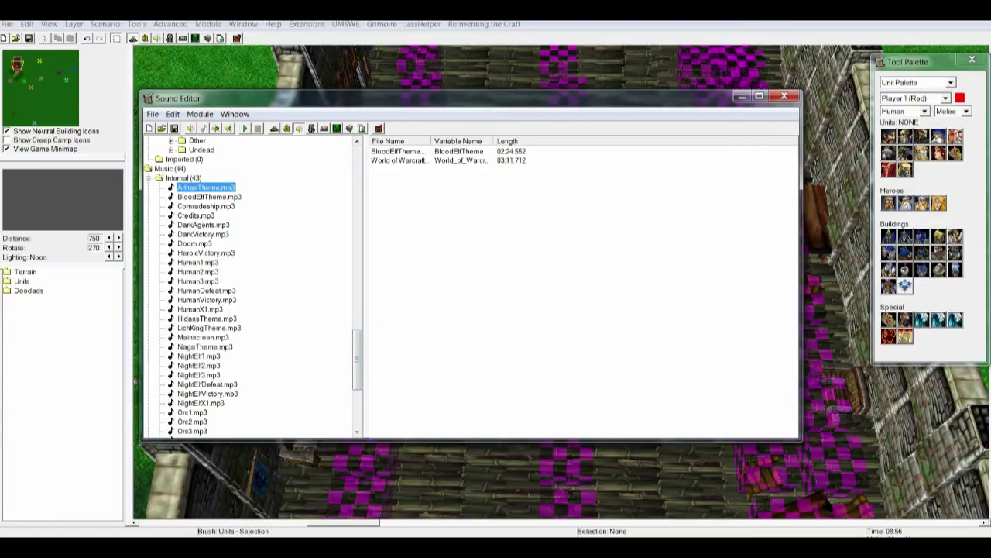
key("space")
key("space")
Preview the KaelWarcry1.wav voice clip in the Kael folder of the internal sounds.
left_click_drag(358, 360, 357, 303)
scroll(248, 286, "up", 8)
scroll(248, 287, "down", 4)
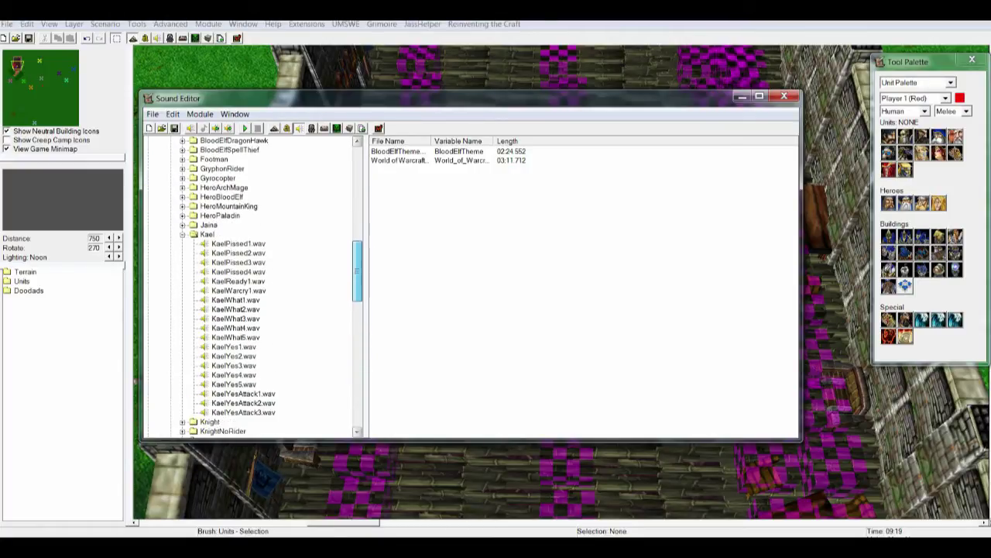
double_click(239, 263)
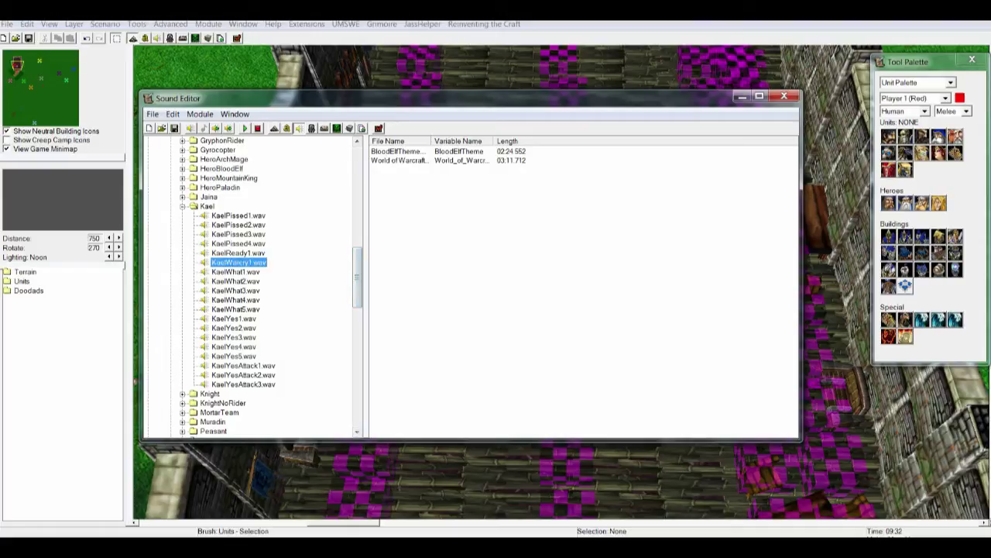
Preview FrostmourneChant1.wav, EyeOfSargeras.wav, DoorSlam1.wav and BridgeDeath.wav in the ambient DoodadEffects folder.
left_click_drag(357, 278, 357, 196)
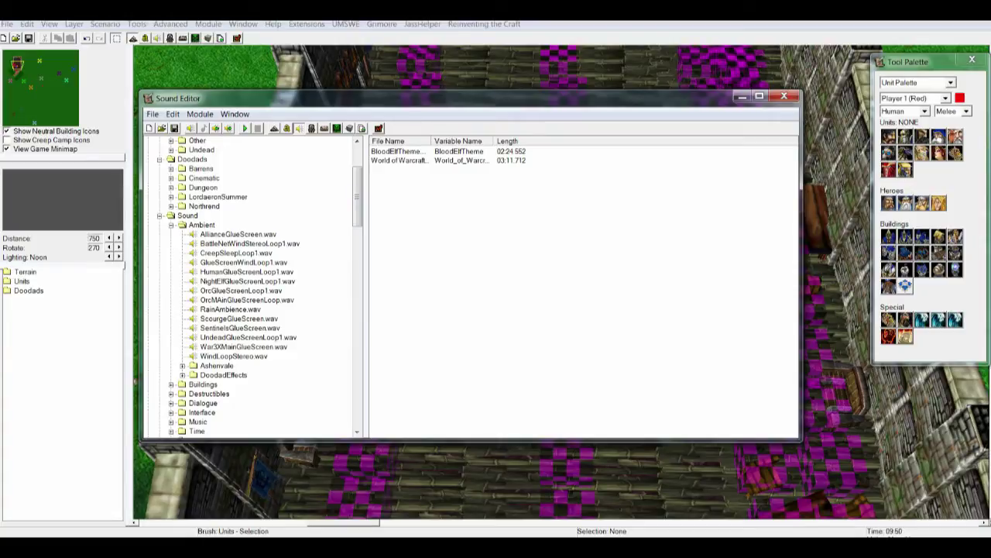
double_click(224, 375)
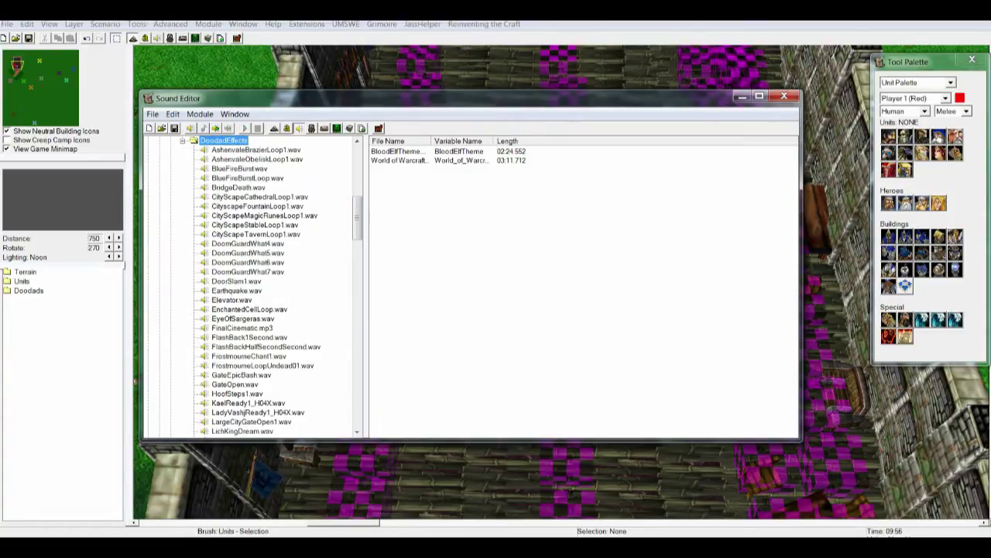
scroll(271, 285, "down", 1)
double_click(249, 328)
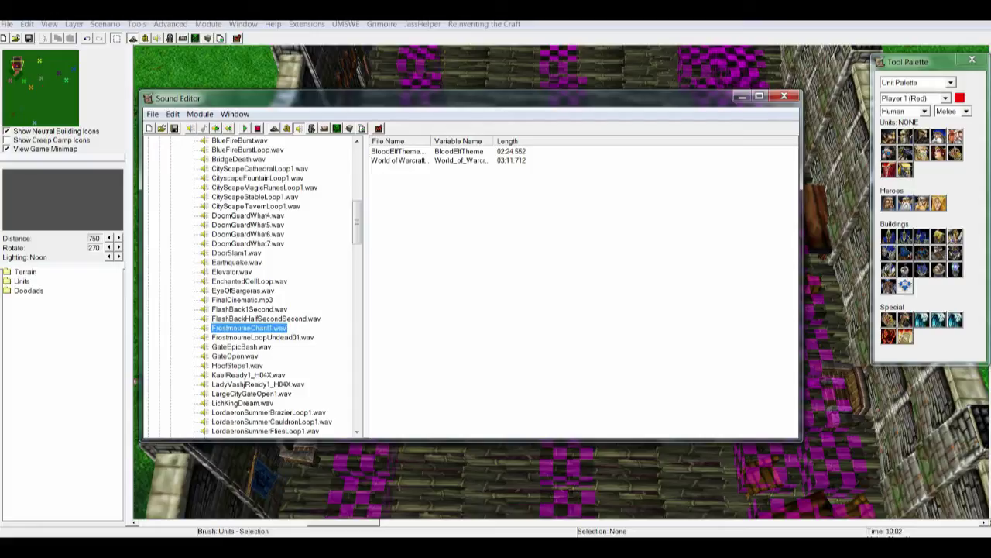
double_click(243, 290)
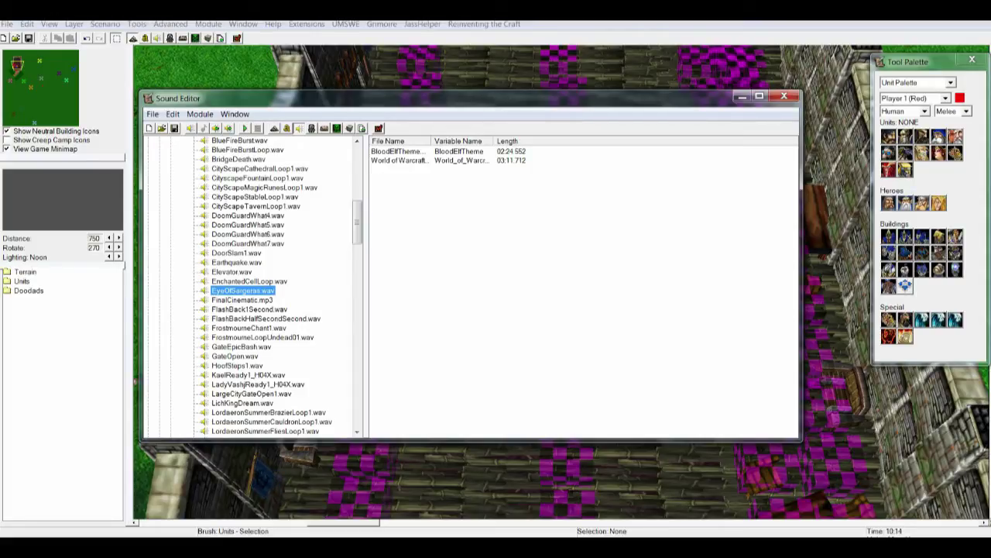
double_click(237, 253)
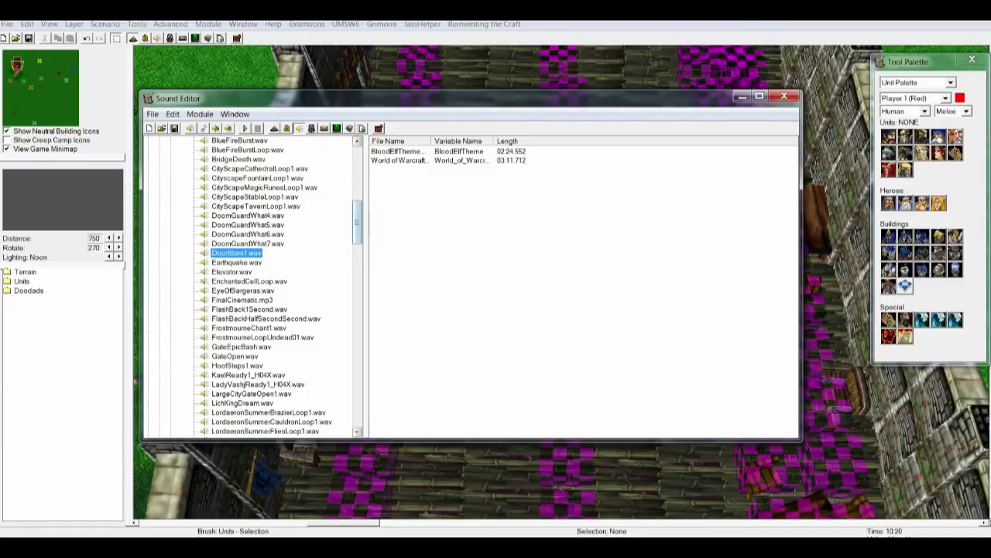
double_click(239, 160)
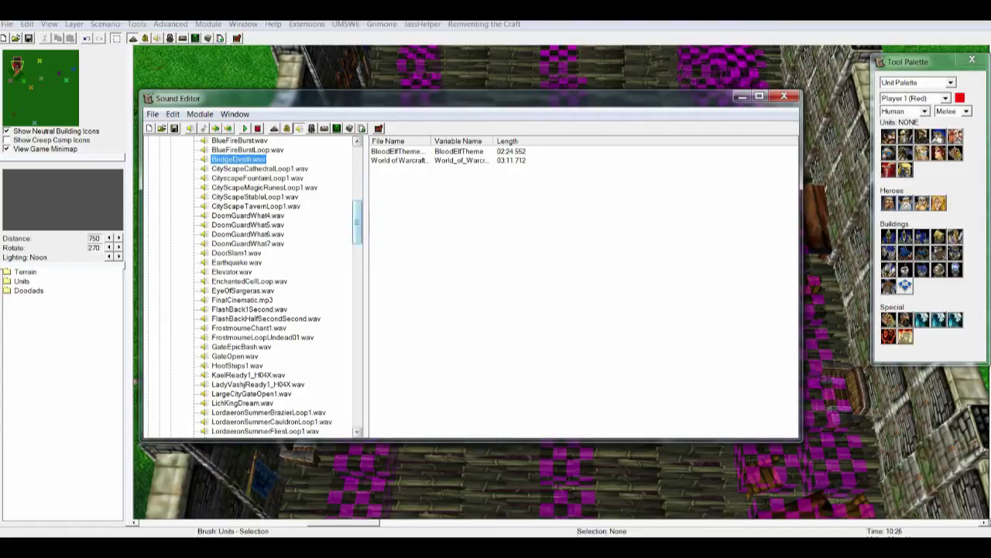
Preview BlizzardLoop1.wav in the human Blizzard folder of the ability spell sounds.
left_click_drag(357, 222, 357, 165)
double_click(199, 168)
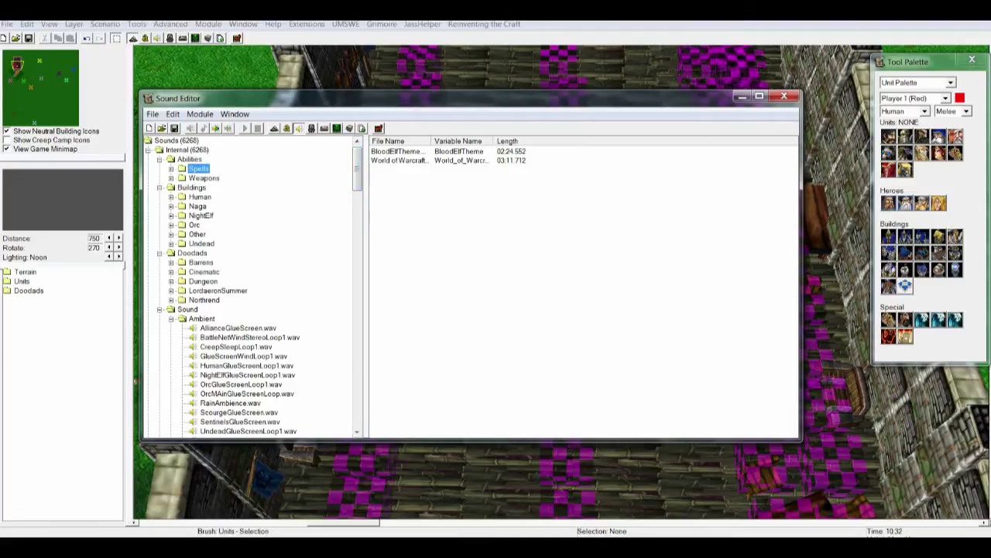
double_click(252, 206)
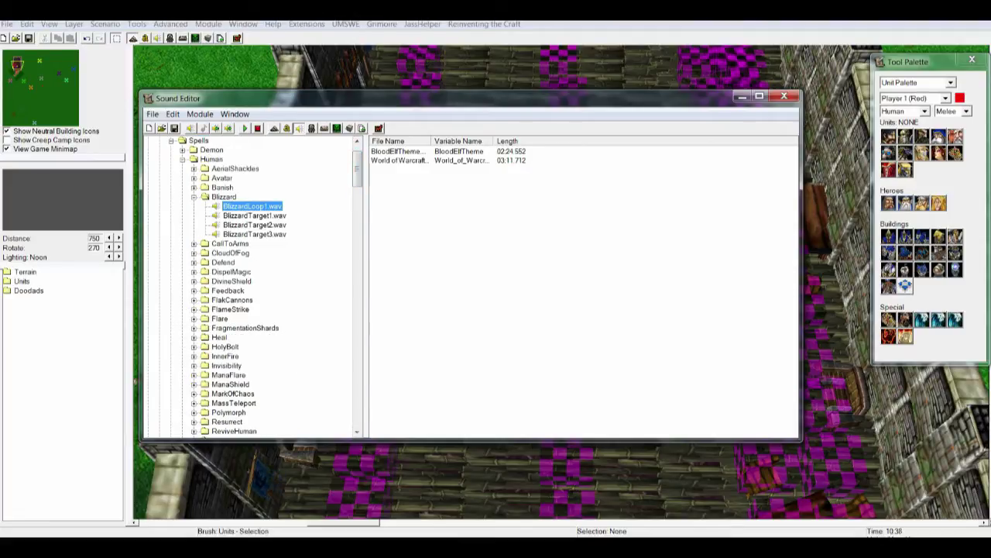
scroll(252, 207, "up", 1)
Collapse the internal sounds, select the imported World of Warcraft - Invincible.mp3 and review its usage options.
double_click(187, 149)
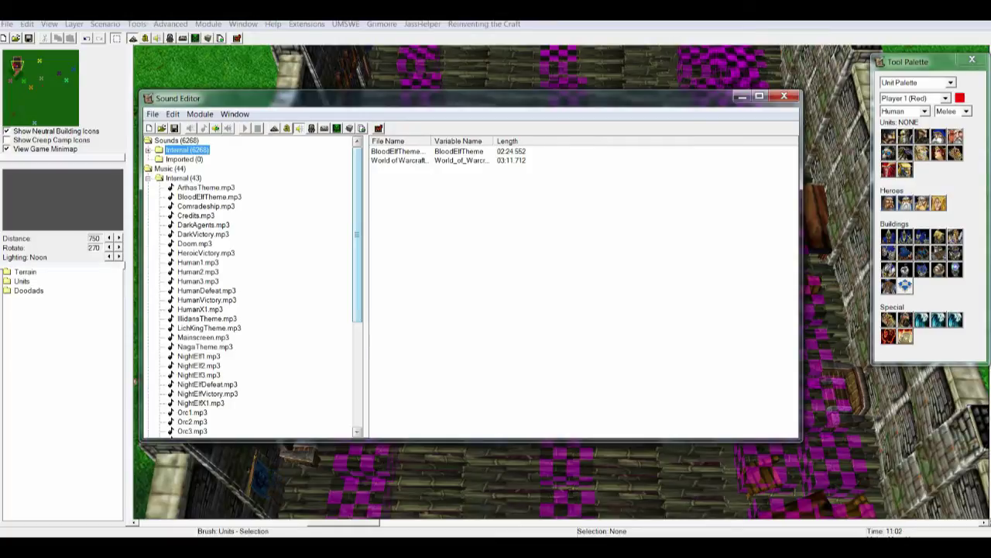
scroll(357, 310, "down", 6)
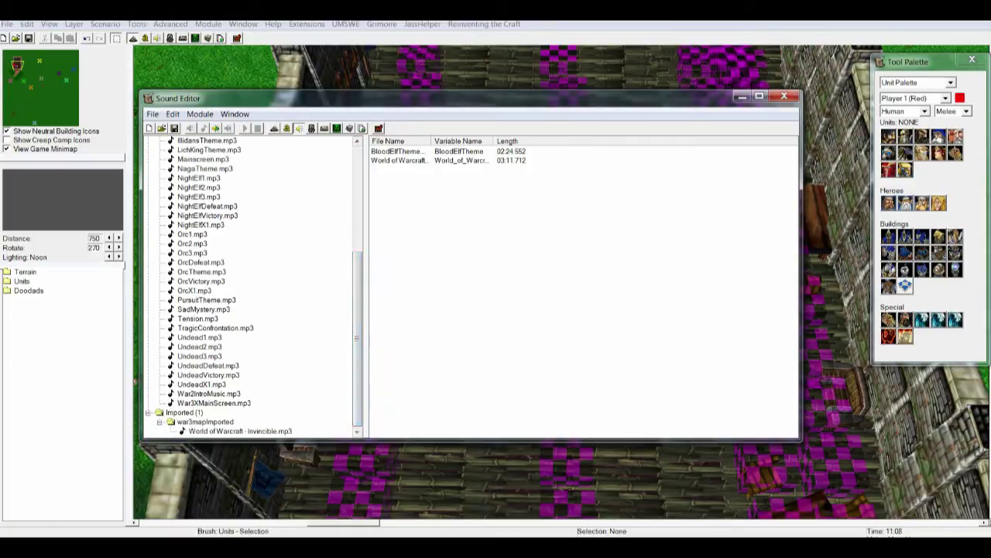
left_click(240, 432)
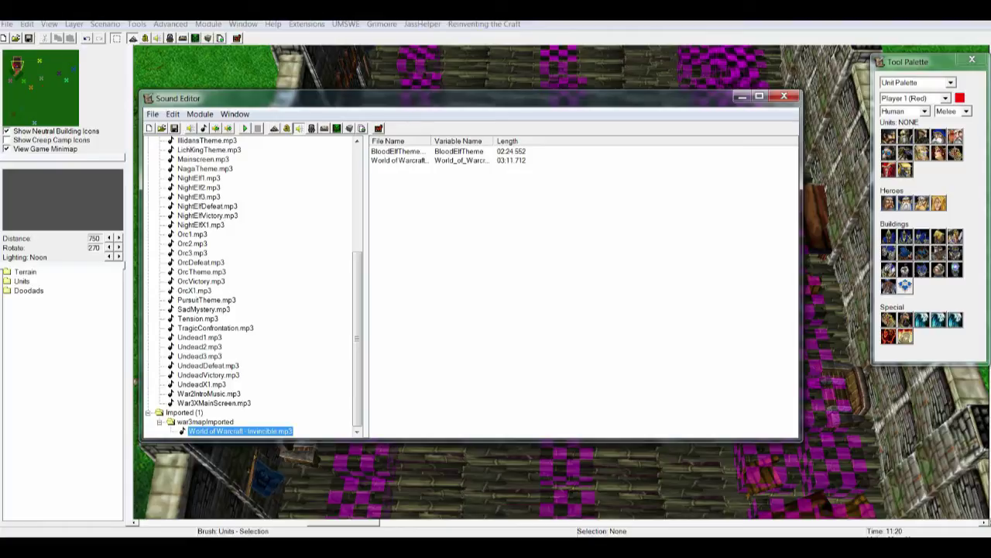
right_click(224, 430)
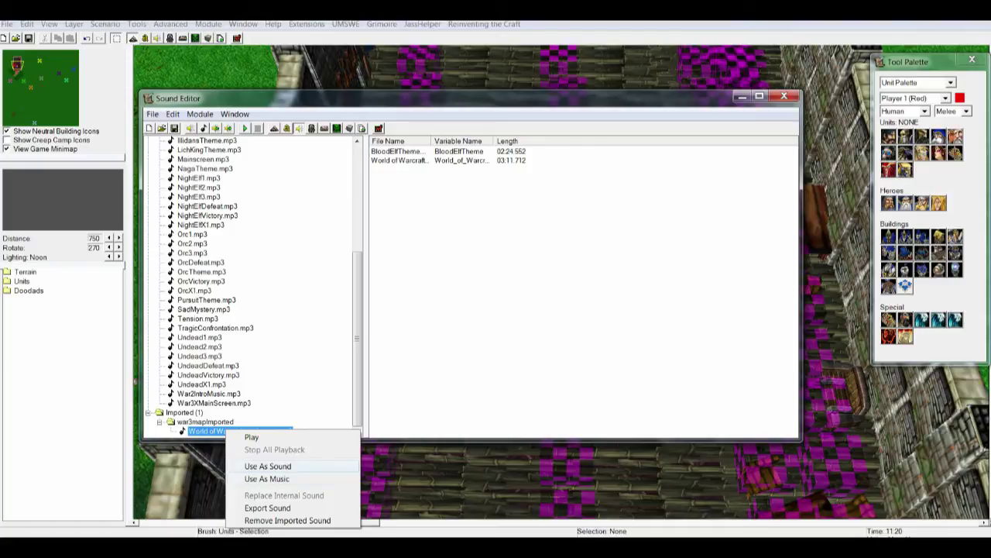
left_click(496, 310)
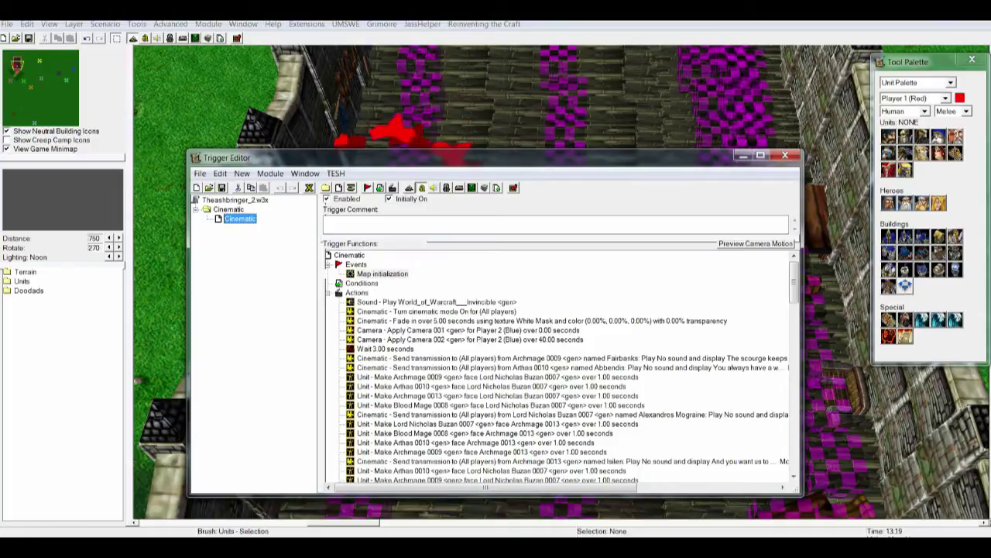
Try to add a Sound action of type Play Music to the Cinematic trigger.
left_click(383, 273)
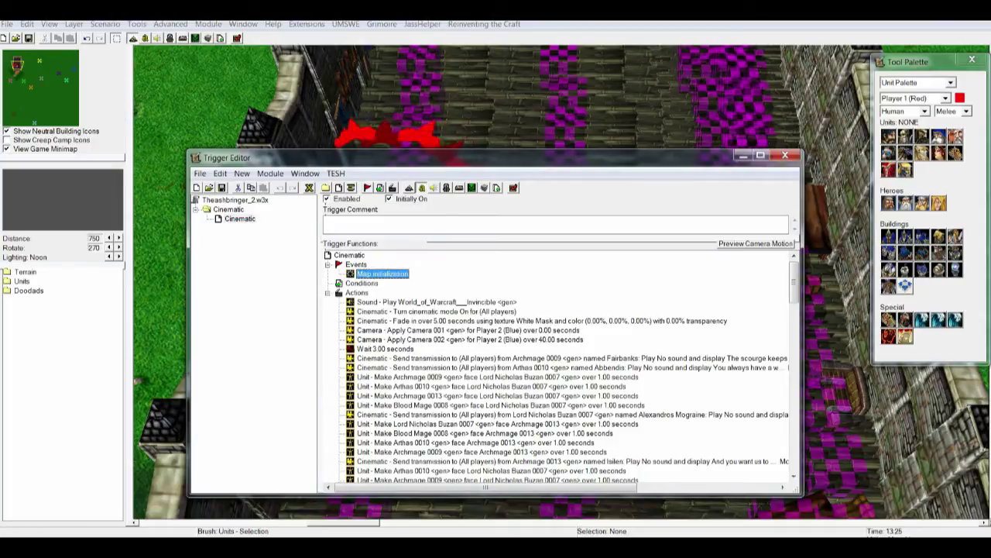
left_click(392, 188)
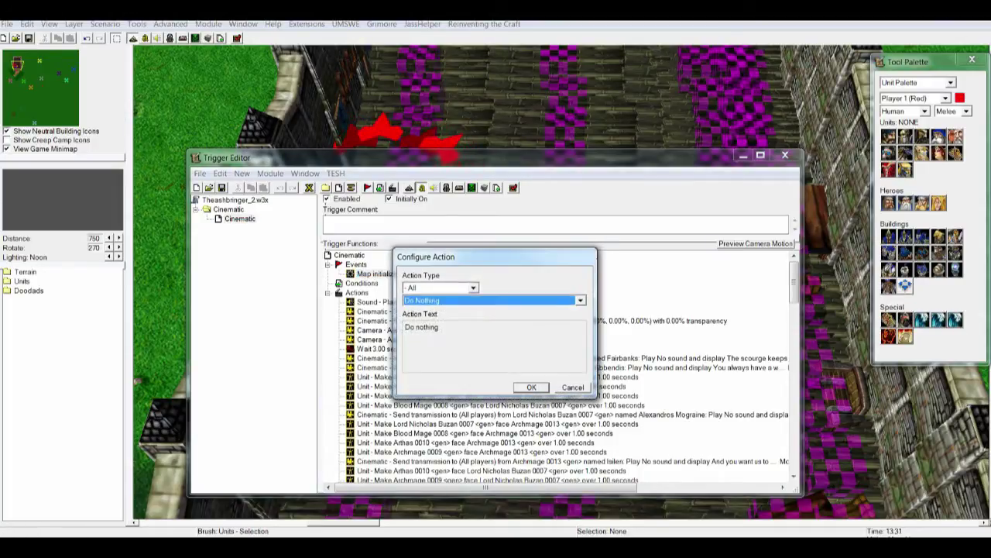
left_click(472, 287)
scroll(436, 410, "down", 1)
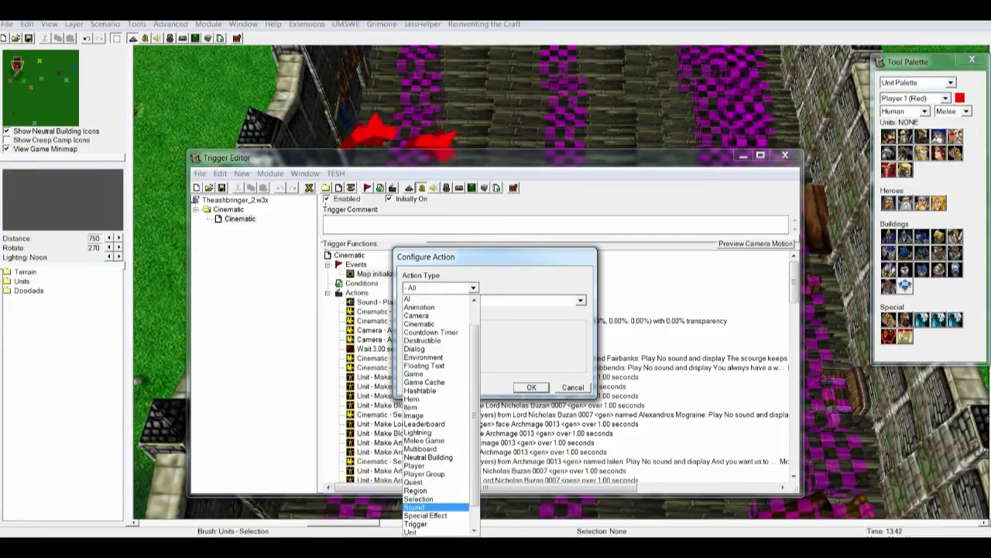
left_click(418, 506)
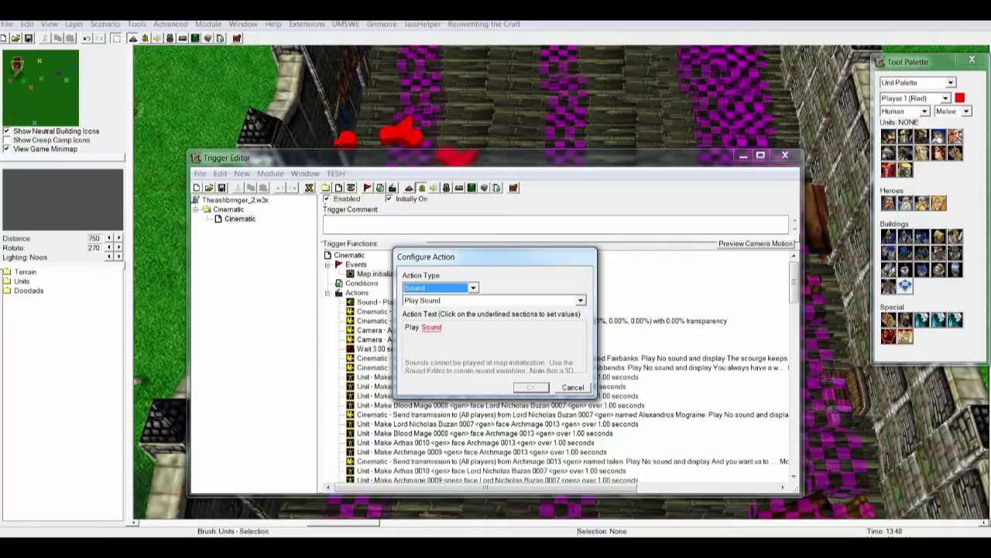
left_click(494, 300)
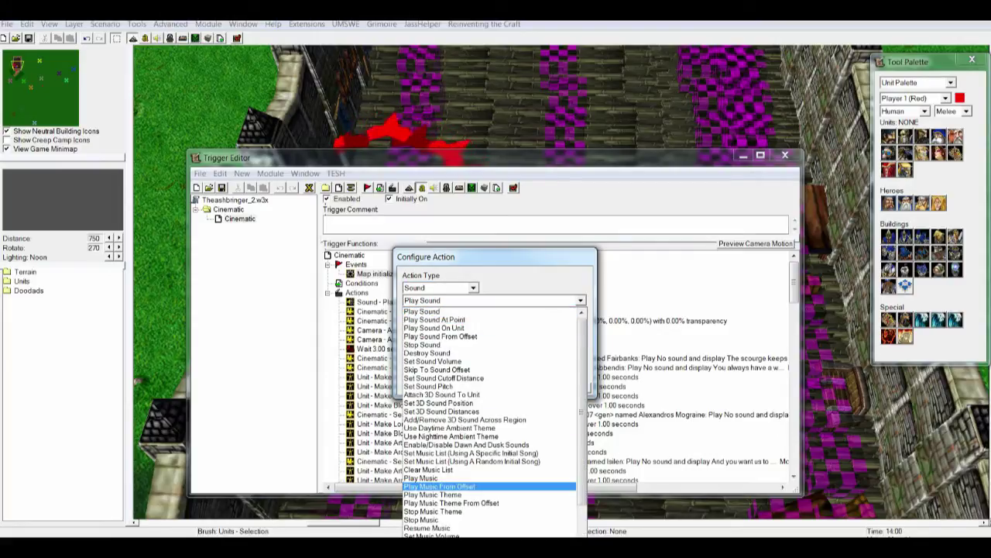
left_click(422, 477)
Choose the World_of_Warcraft___Invincible variable as the music file for the Play Music action.
left_click(431, 328)
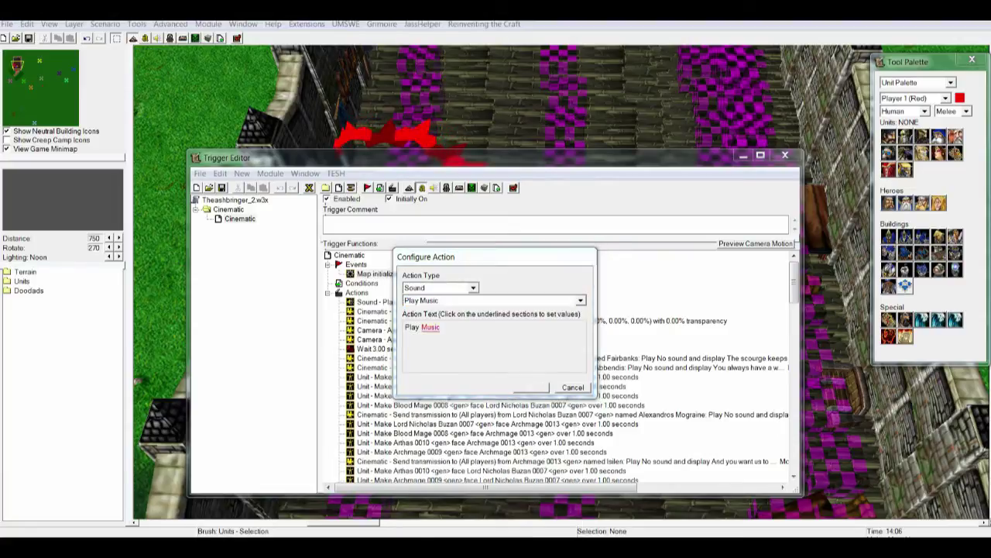
left_click(523, 306)
left_click(521, 325)
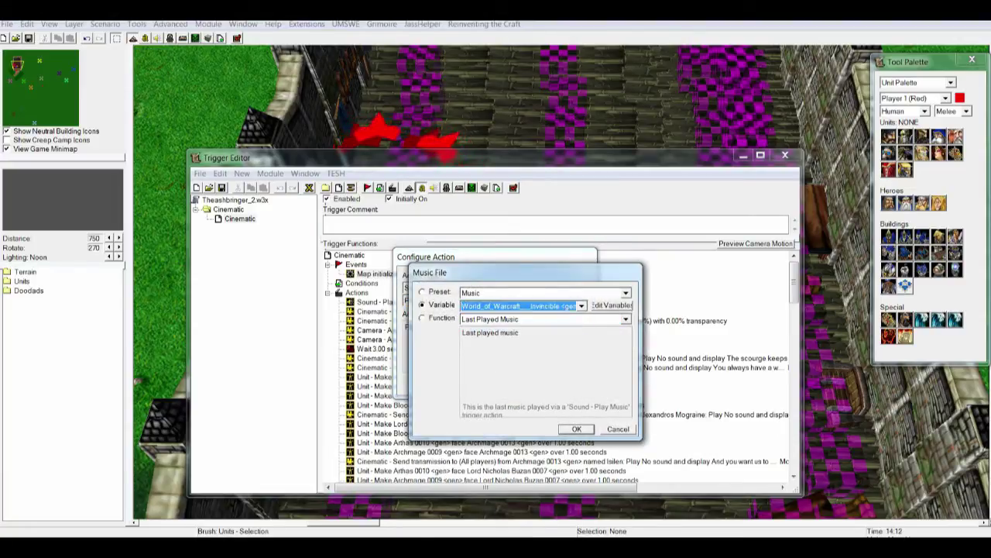
key("Return")
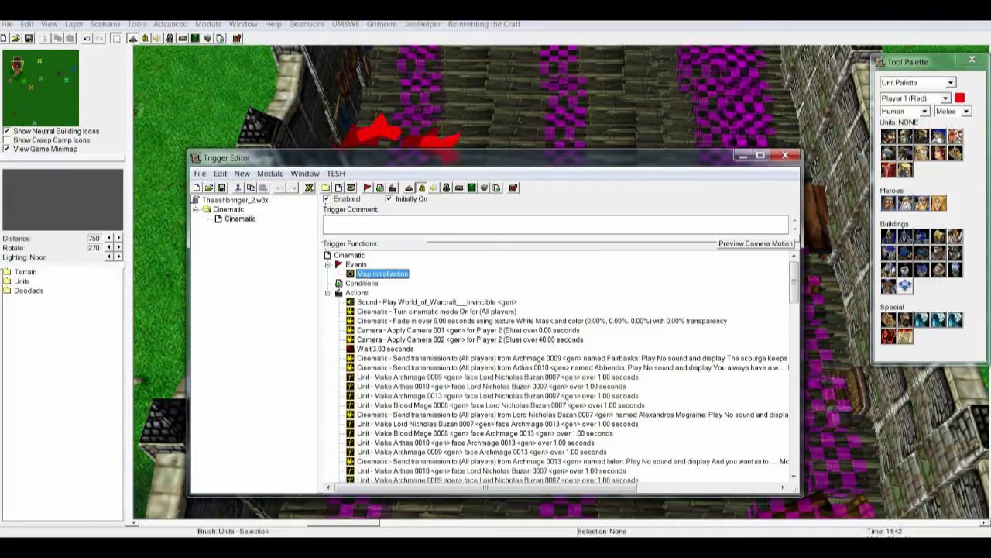
Try to add a Sound action of type Stop Music to the Cinematic trigger.
left_click(393, 187)
left_click(473, 287)
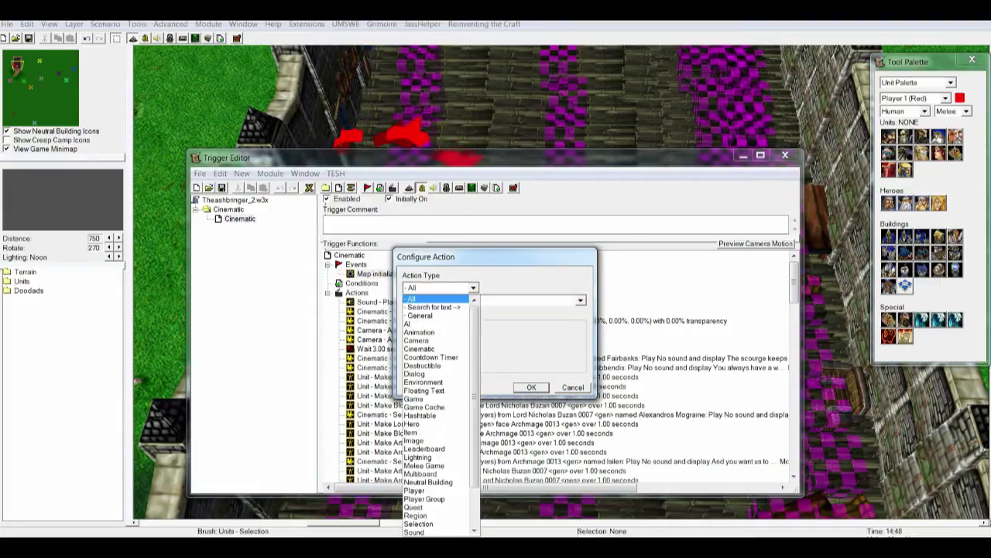
scroll(433, 480, "down", 2)
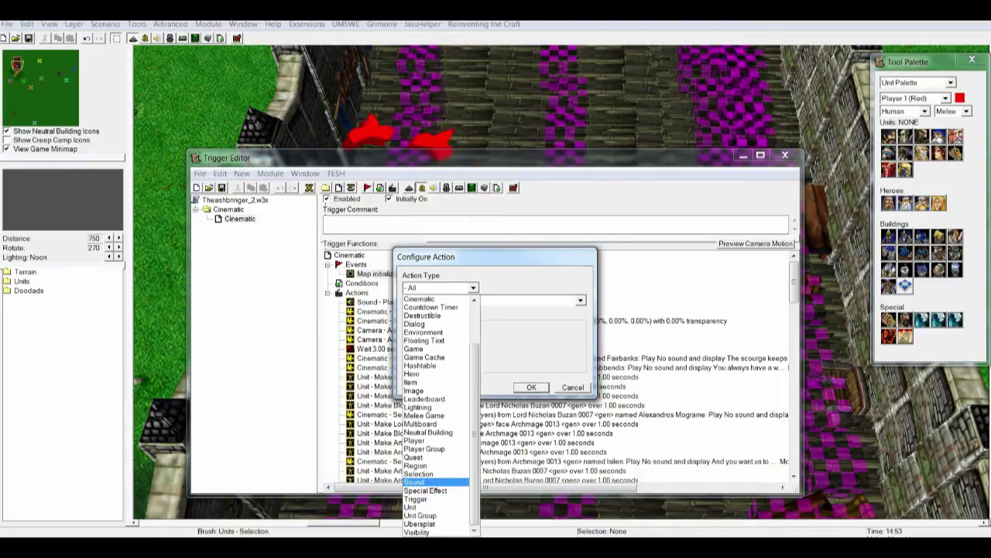
left_click(422, 483)
left_click(580, 301)
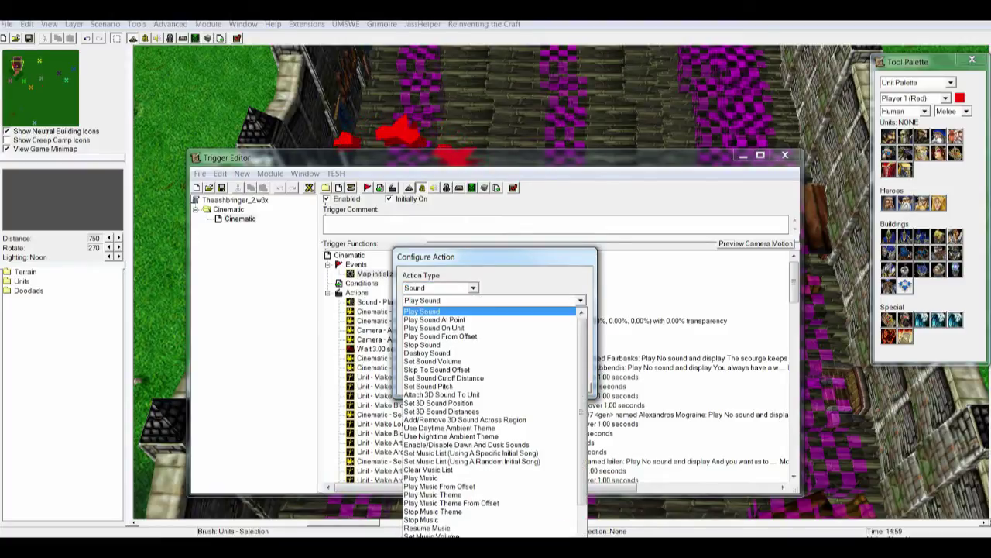
key("Down")
key("Down")
key("Down")
key("Down")
key("Down")
key("Down")
key("Down")
key("Down")
key("Down")
key("Down")
key("Down")
key("Down")
key("Down")
key("Down")
key("Down")
key("Down")
key("Down")
key("Down")
key("Down")
key("Down")
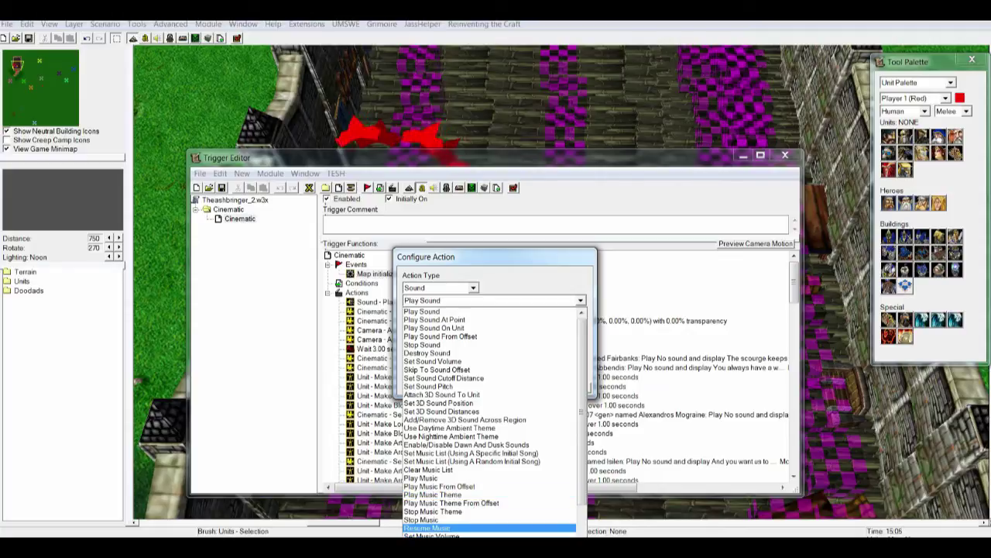
key("Up")
key("Return")
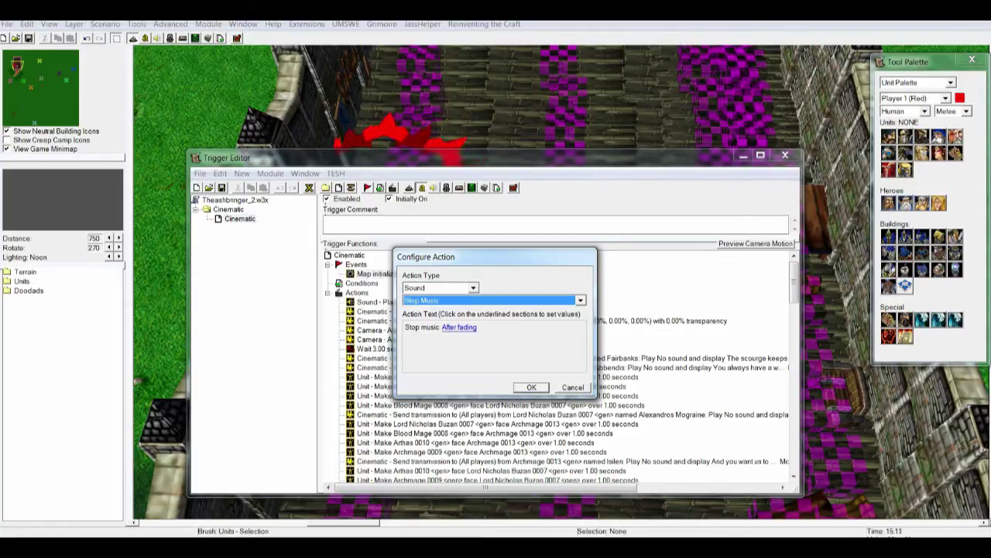
Review the fade option of the Stop Music action, then discard the new action.
key("Tab")
key("Return")
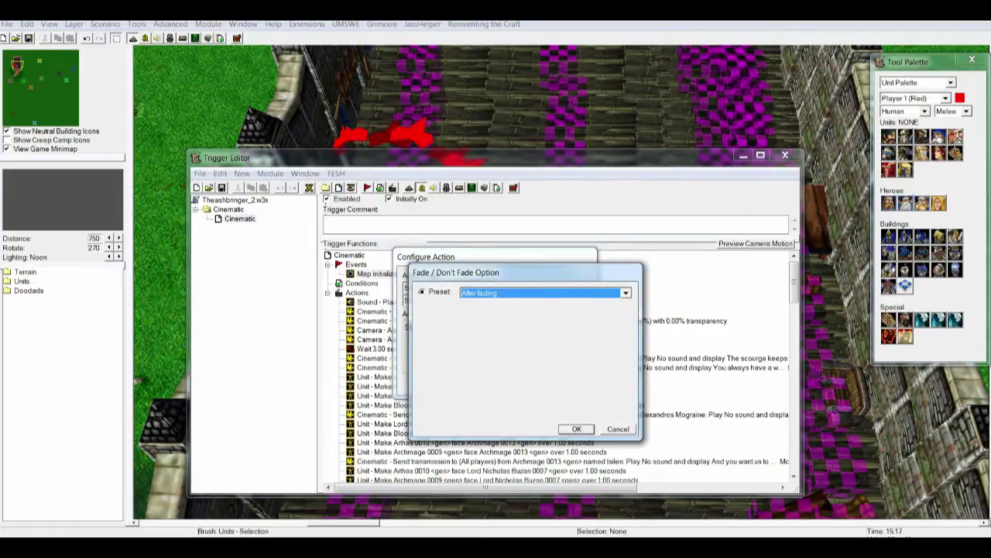
key("Escape")
key("Escape")
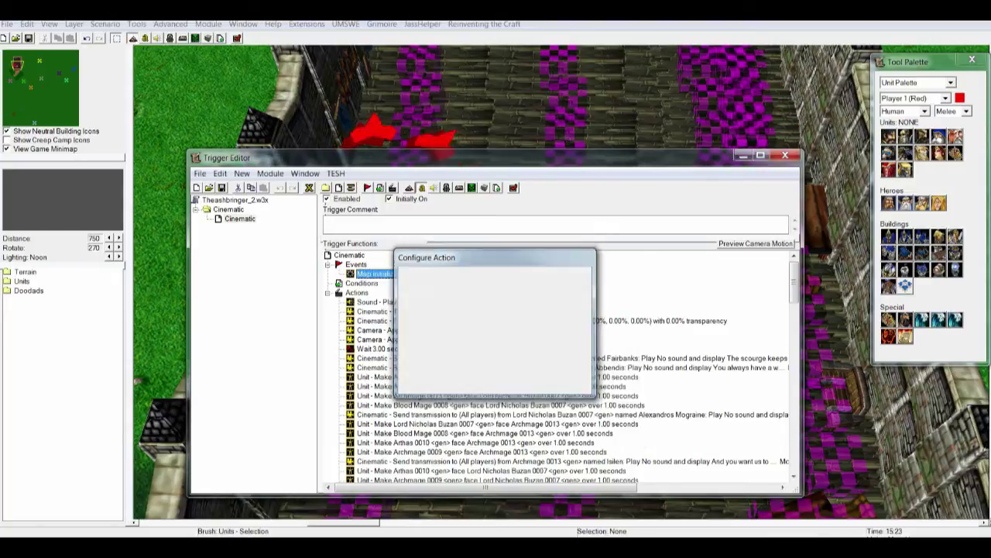